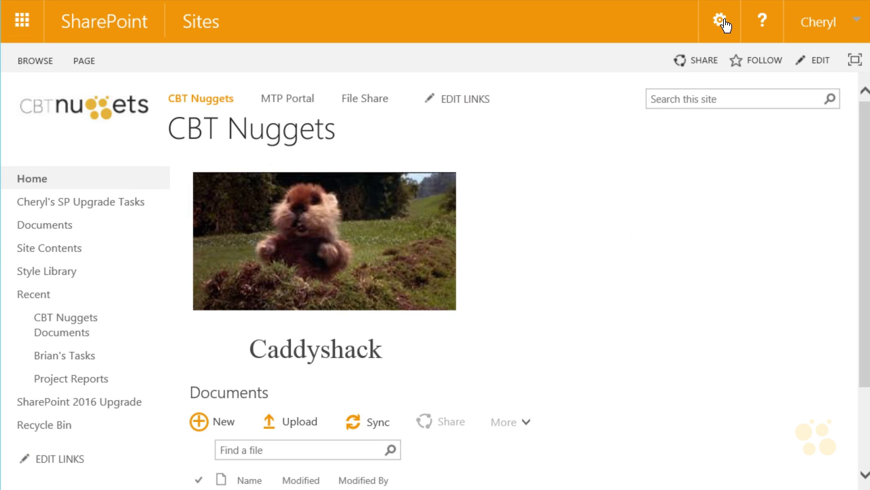
# Check the site settings menu, then show the SP Upgrade Tasks list's LIST ribbon commands
pyautogui.click(721, 22)
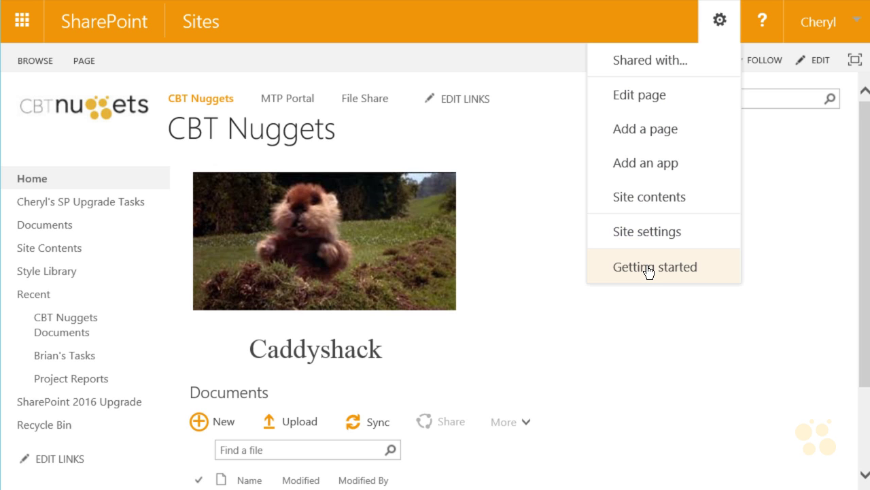
pyautogui.click(633, 323)
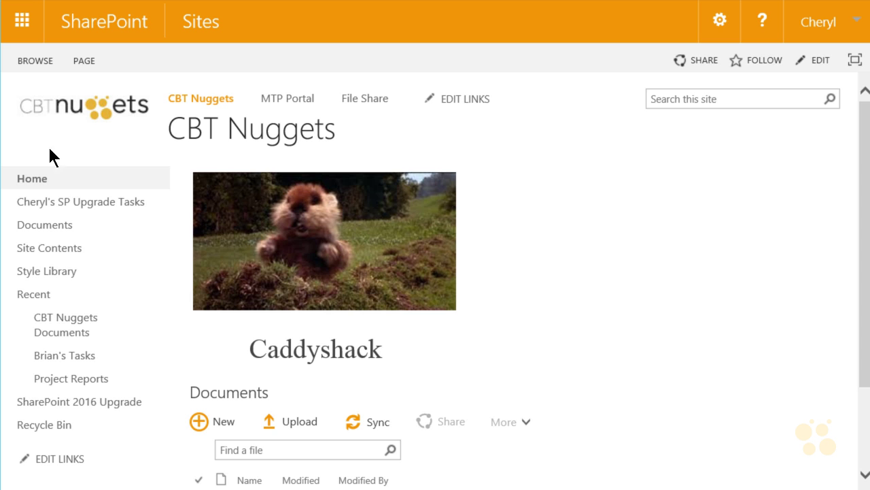
pyautogui.click(58, 201)
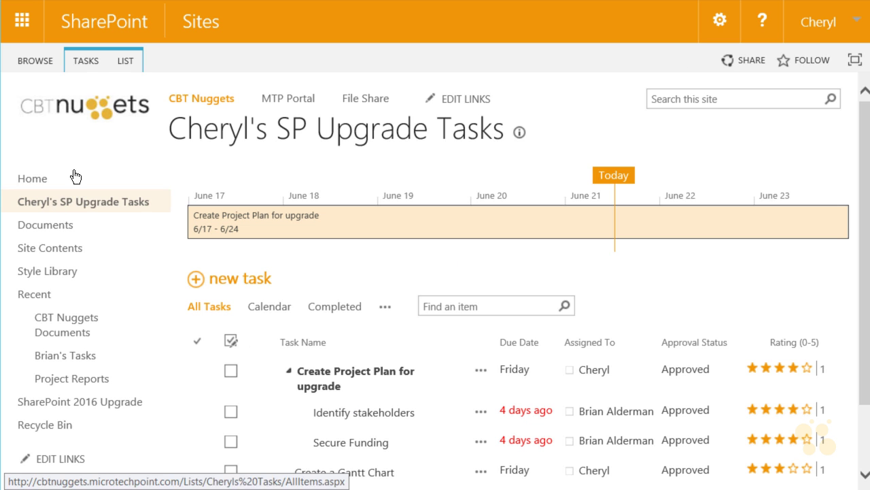
pyautogui.click(125, 61)
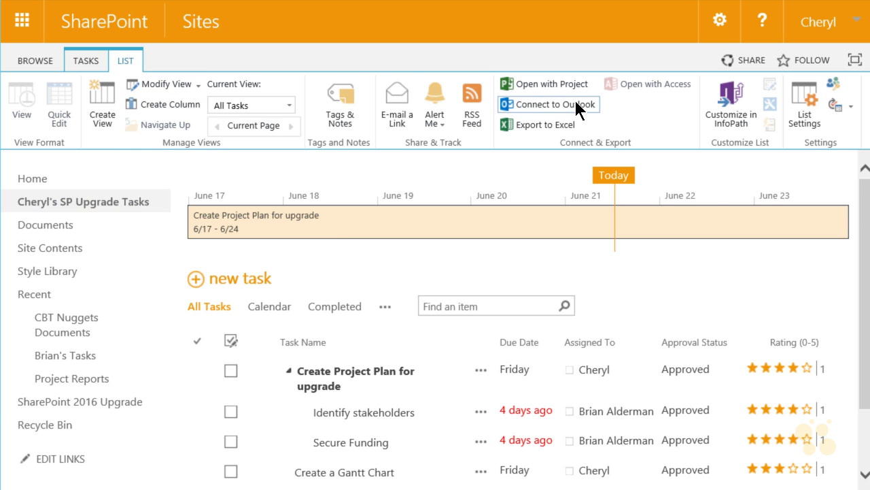
# Show the SharePoint 2016 Upgrade library's LIBRARY commands and open the file plan report's details
pyautogui.click(81, 405)
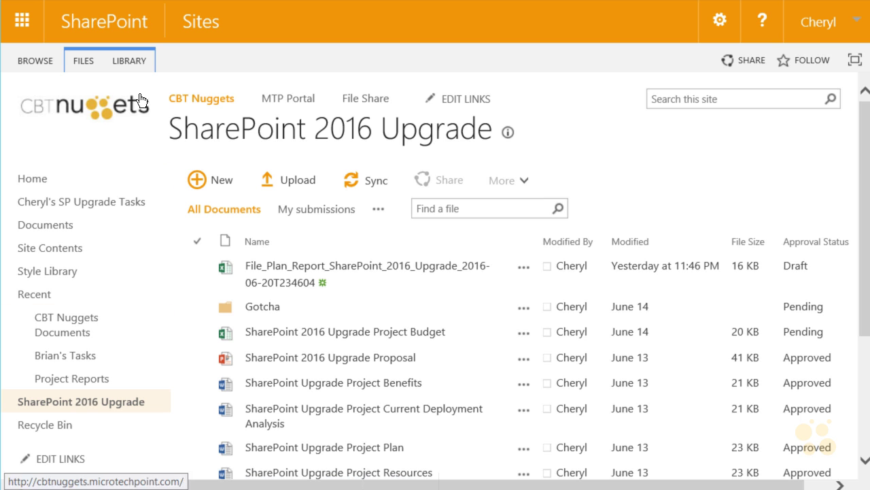
pyautogui.click(136, 66)
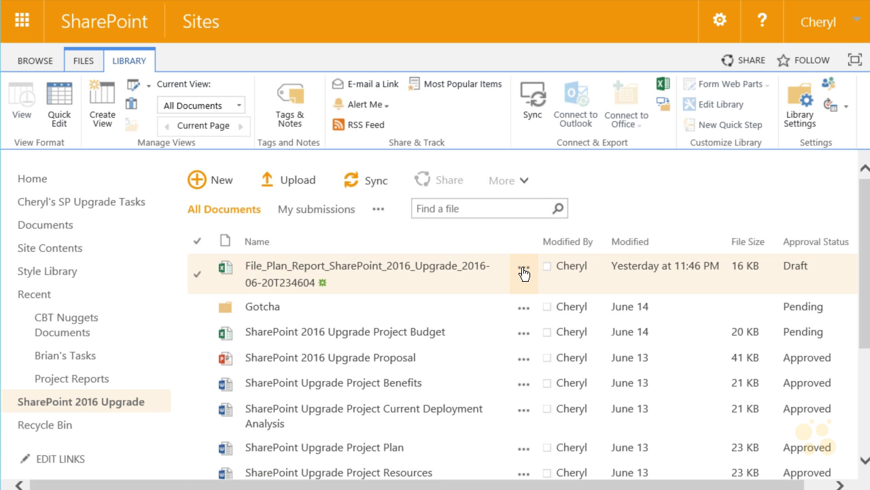
pyautogui.click(521, 270)
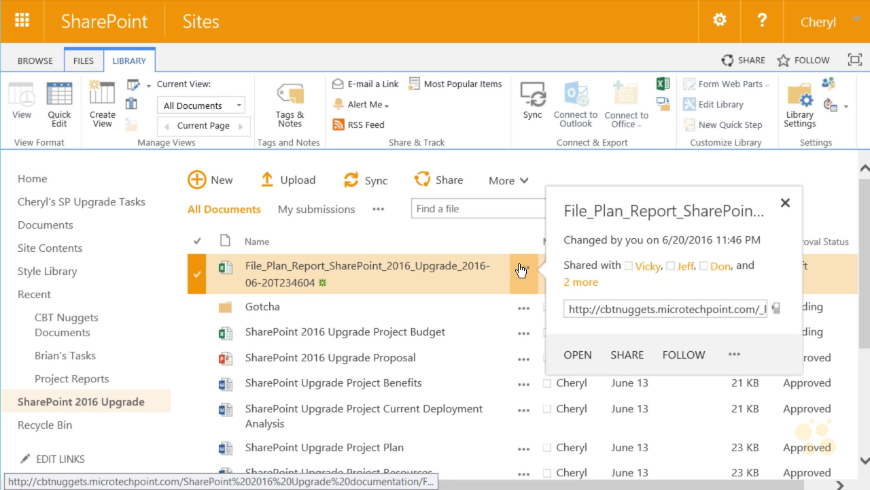
# Review the file plan report's additional actions menu, then close it
pyautogui.click(734, 356)
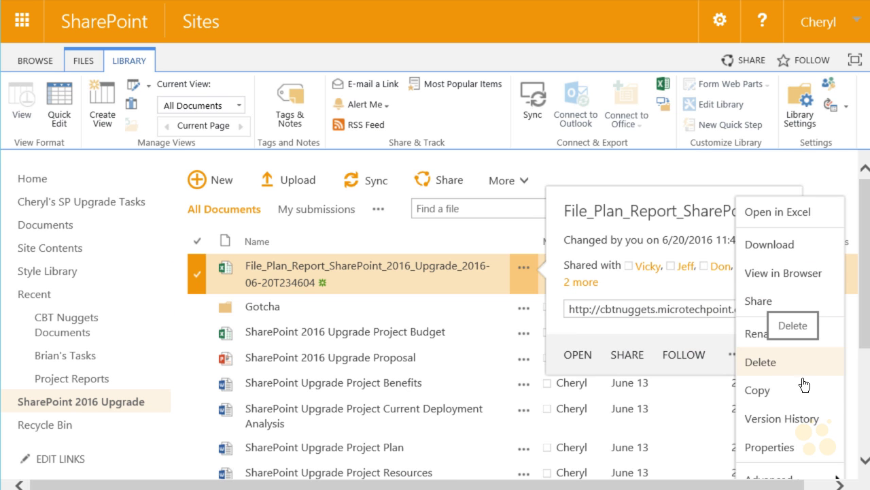
pyautogui.scroll(-1, 782, 449)
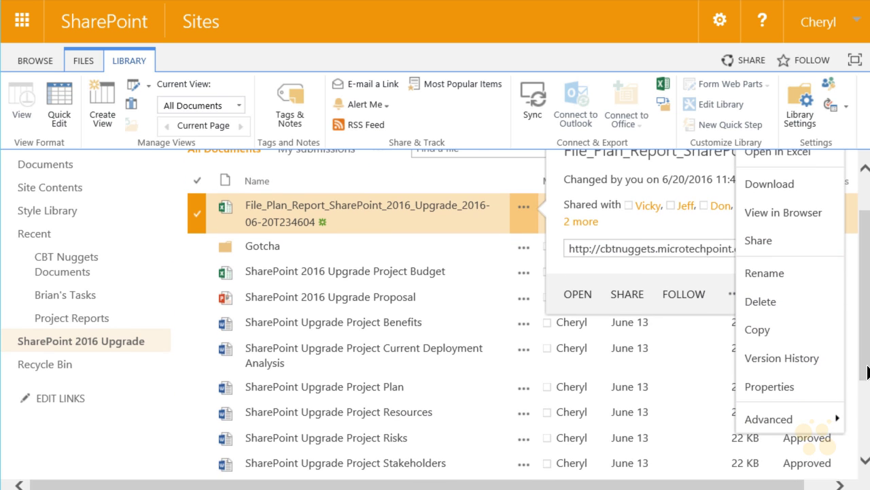
pyautogui.moveTo(780, 420)
pyautogui.press('Escape')
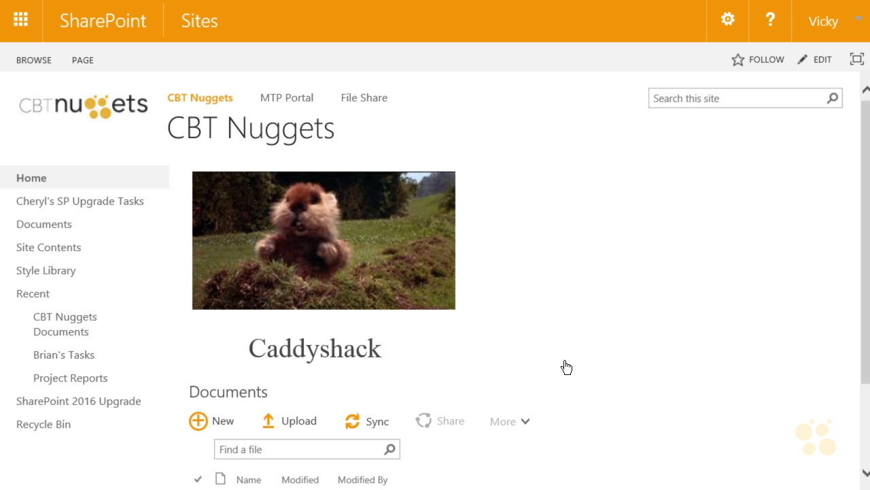
# Check the gear menu and tasks LIST commands, select 'Create Project Plan for upgrade', then open the library
pyautogui.click(728, 23)
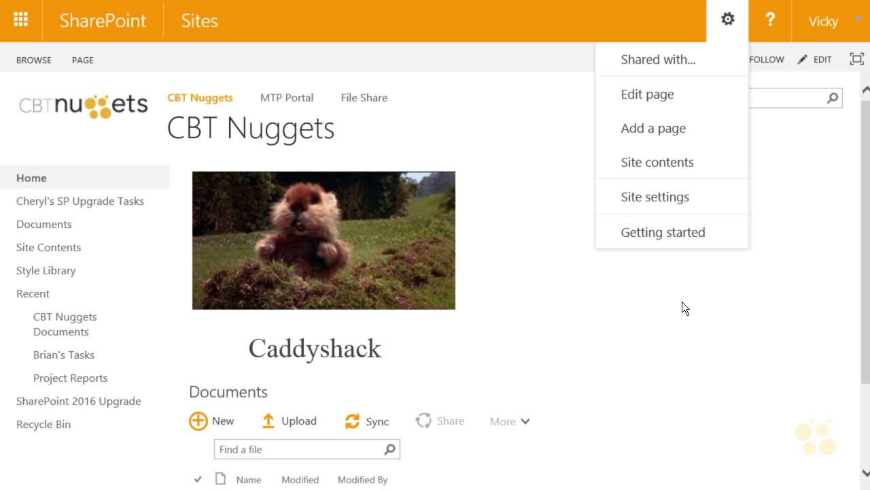
pyautogui.click(66, 210)
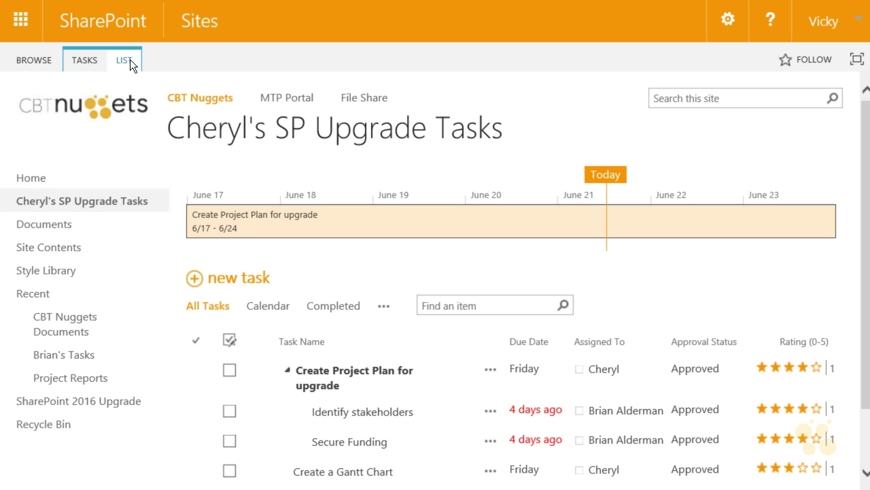
pyautogui.click(126, 60)
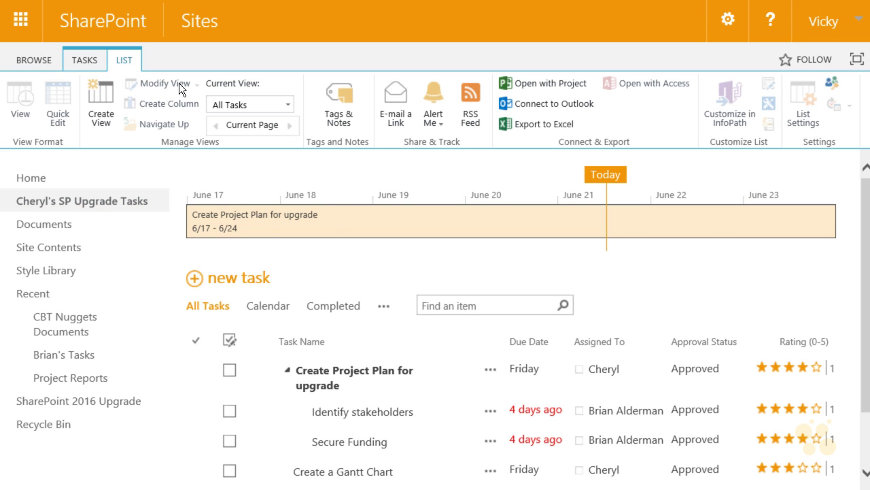
pyautogui.click(408, 208)
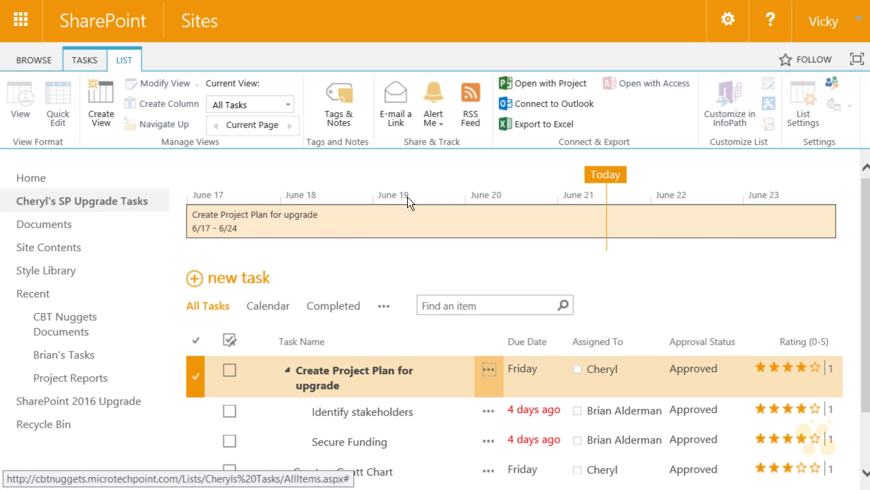
pyautogui.click(63, 402)
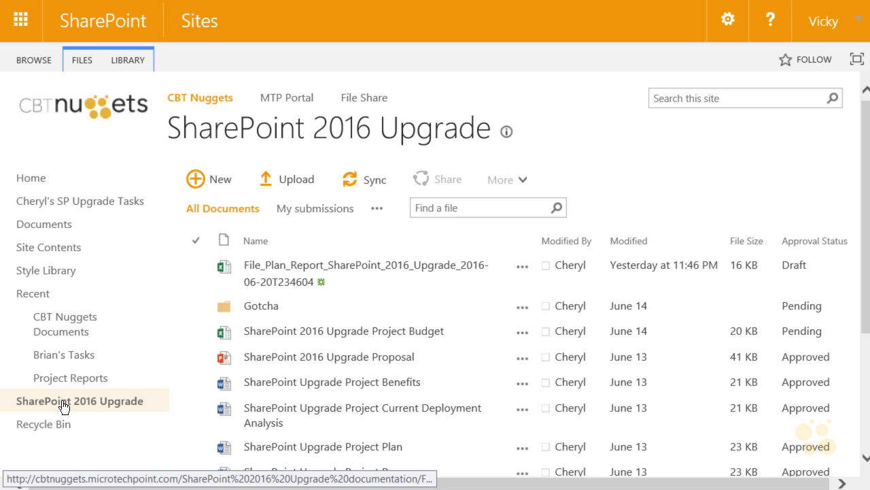
# Review the LIBRARY commands and the Project Budget file's more-actions menu, including Advanced, then close it
pyautogui.click(119, 59)
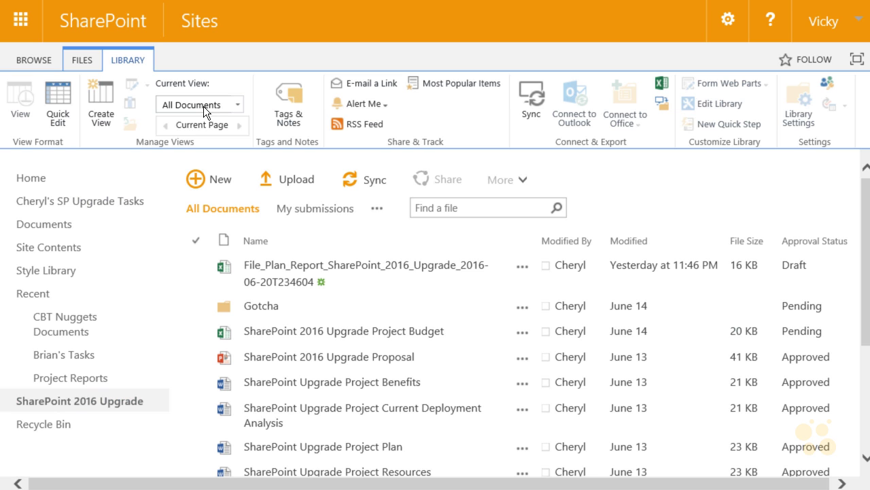
pyautogui.click(522, 333)
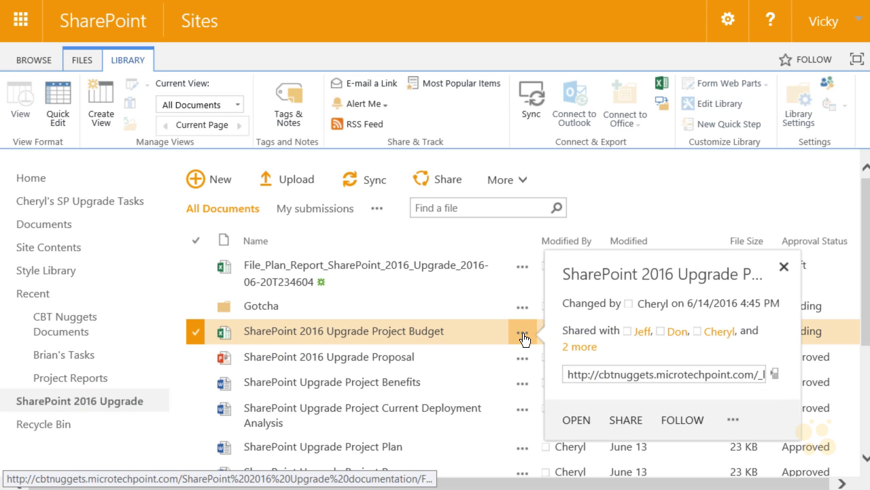
pyautogui.click(739, 427)
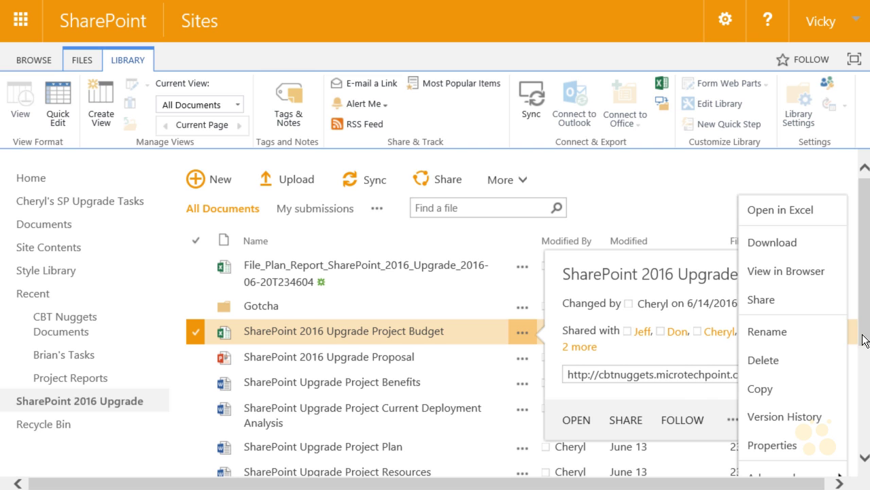
pyautogui.scroll(-2, 865, 367)
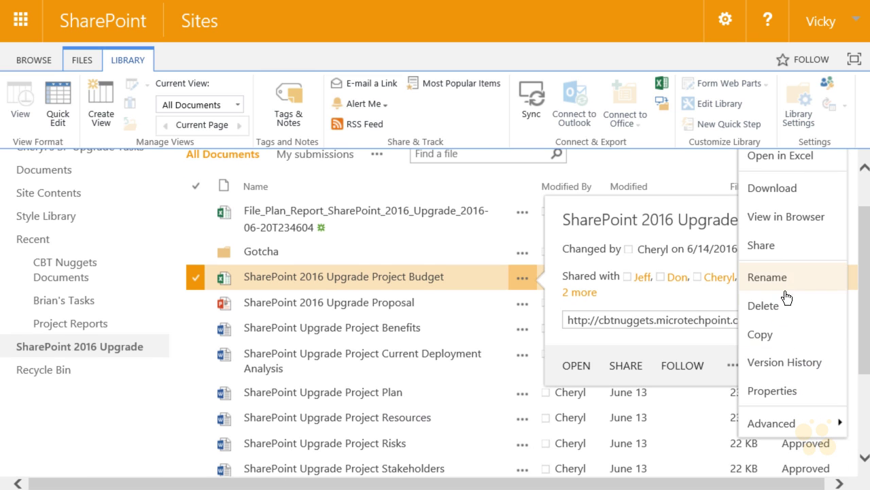
pyautogui.moveTo(783, 427)
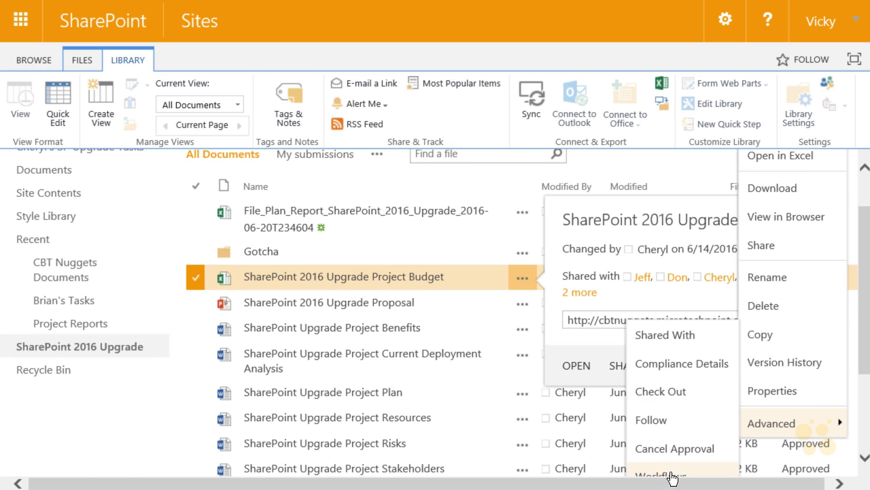
pyautogui.click(659, 301)
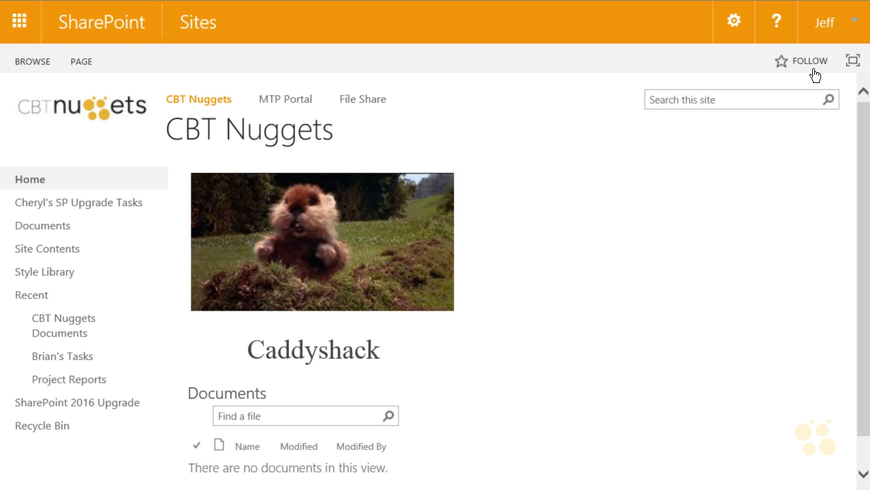
# Reach the SP Upgrade Tasks list through Site contents as the third user
pyautogui.click(736, 21)
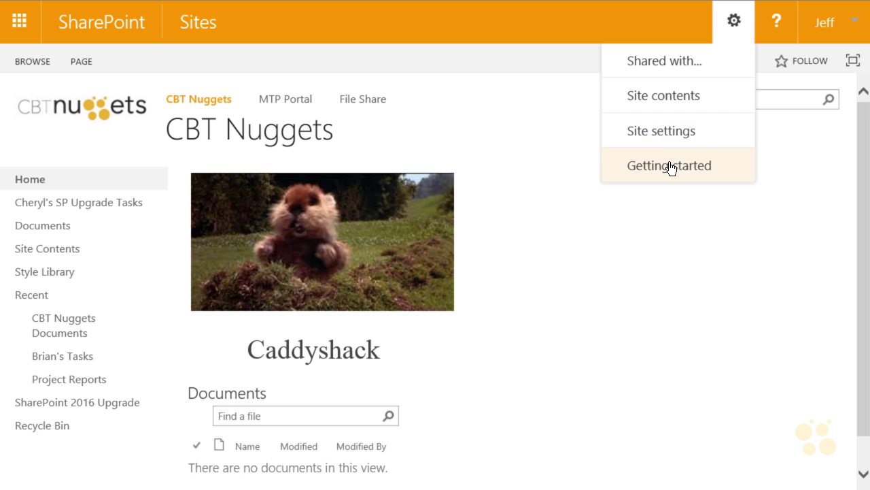
pyautogui.click(674, 108)
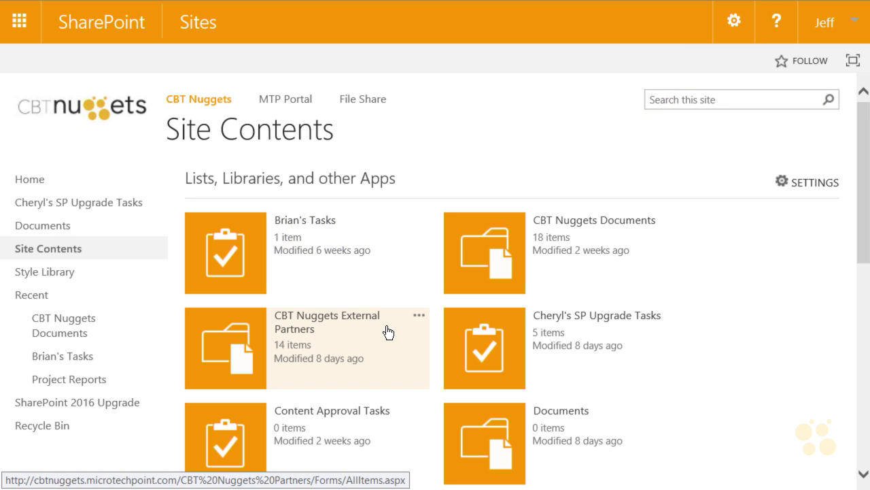
pyautogui.click(483, 338)
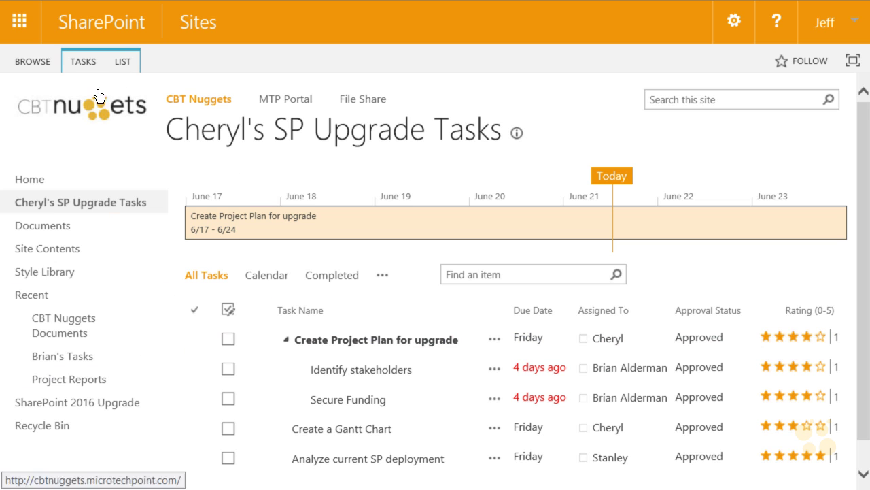
# Show the LIST commands and the 'Create Project Plan for upgrade' task details, then open the upgrade library
pyautogui.click(121, 61)
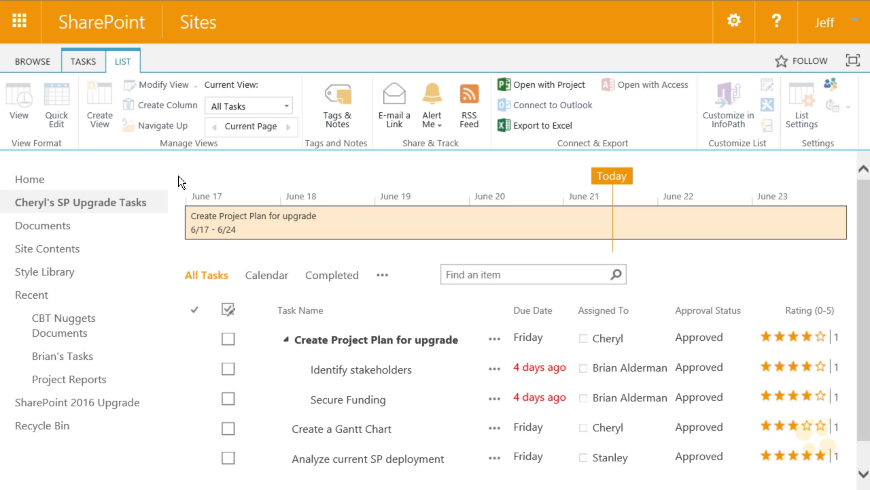
pyautogui.click(495, 339)
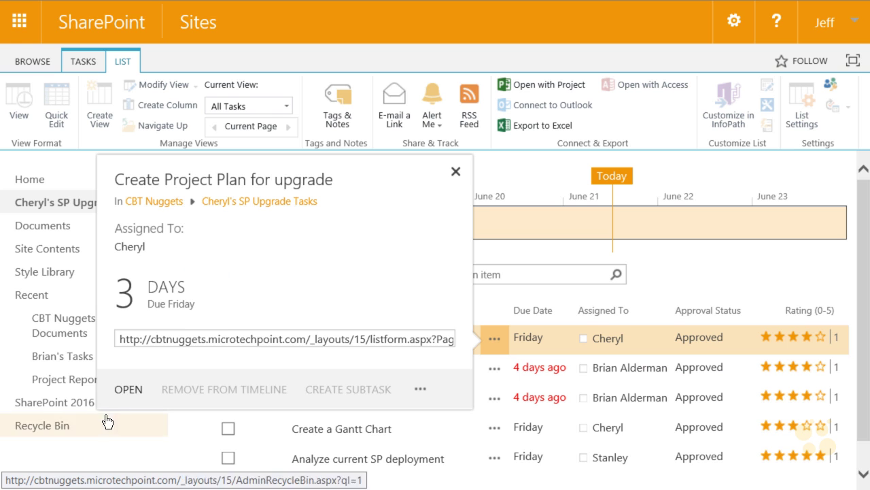
pyautogui.click(456, 172)
pyautogui.click(34, 407)
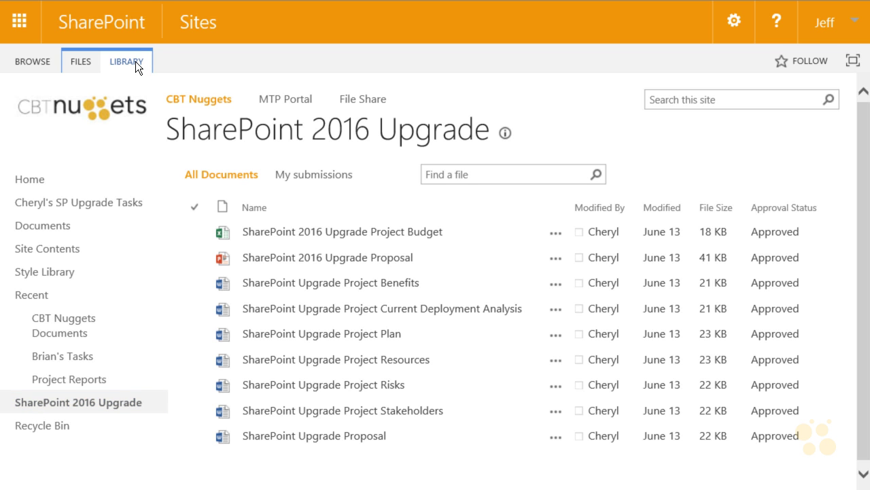
# Show the LIBRARY commands and view then close the Project Budget file's details callout
pyautogui.click(135, 62)
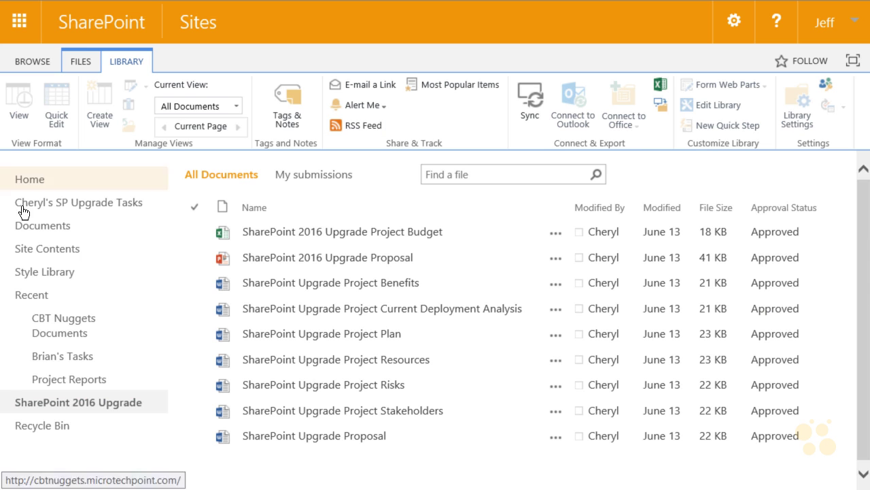
pyautogui.click(509, 234)
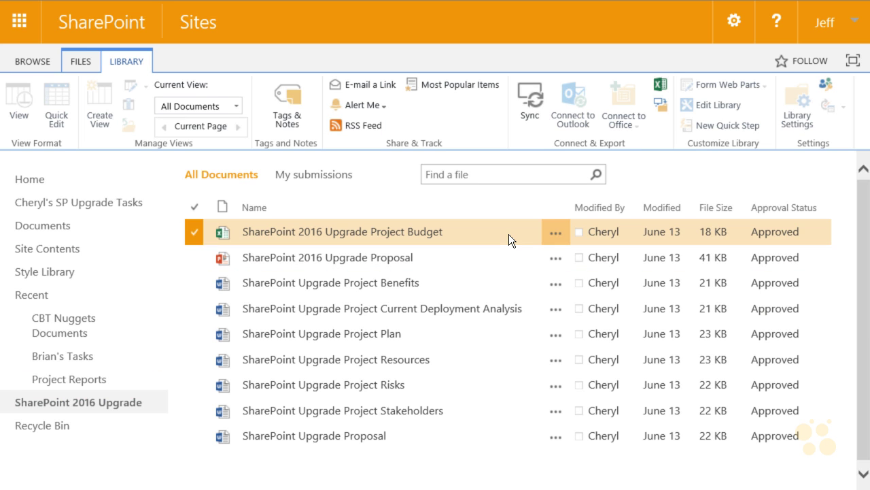
pyautogui.click(557, 236)
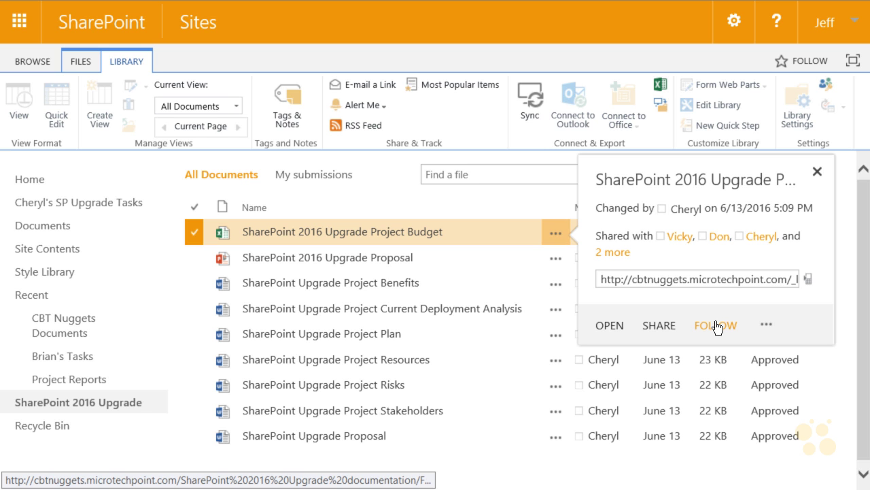
pyautogui.click(517, 29)
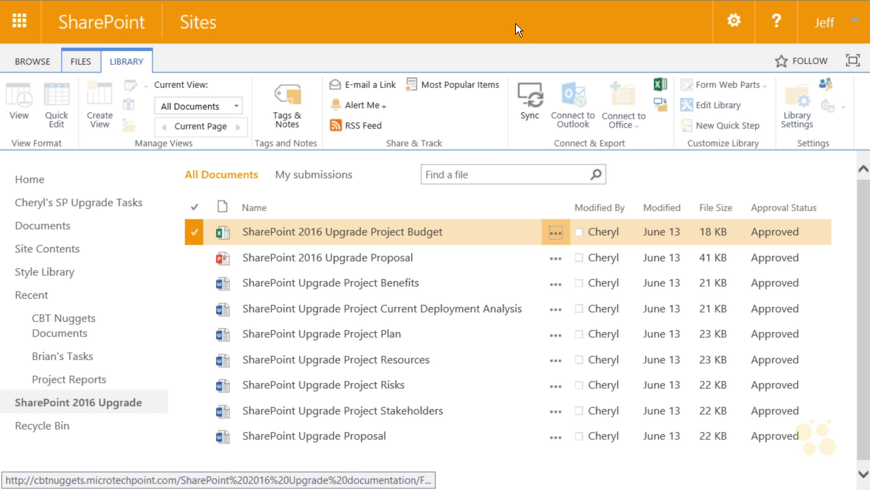